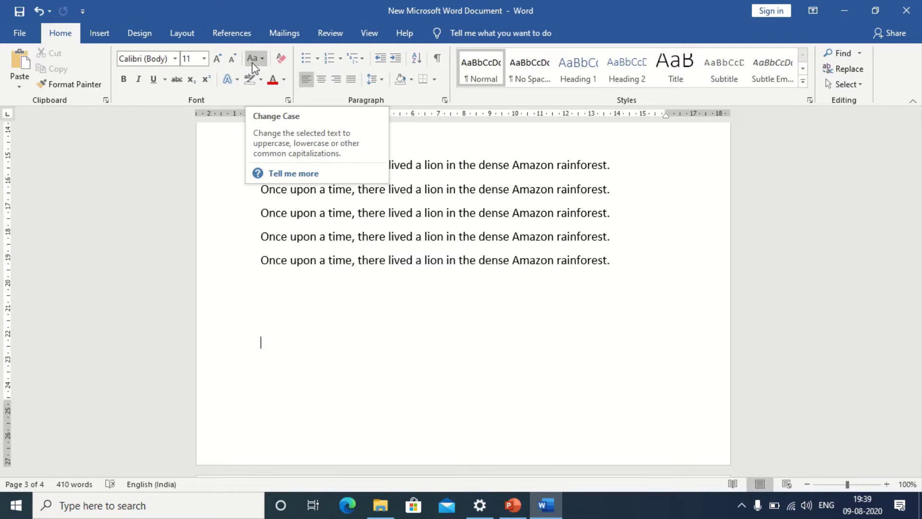
Step: Put the first lion-in-the-Amazon line into Sentence case, then select the second line
click(263, 60)
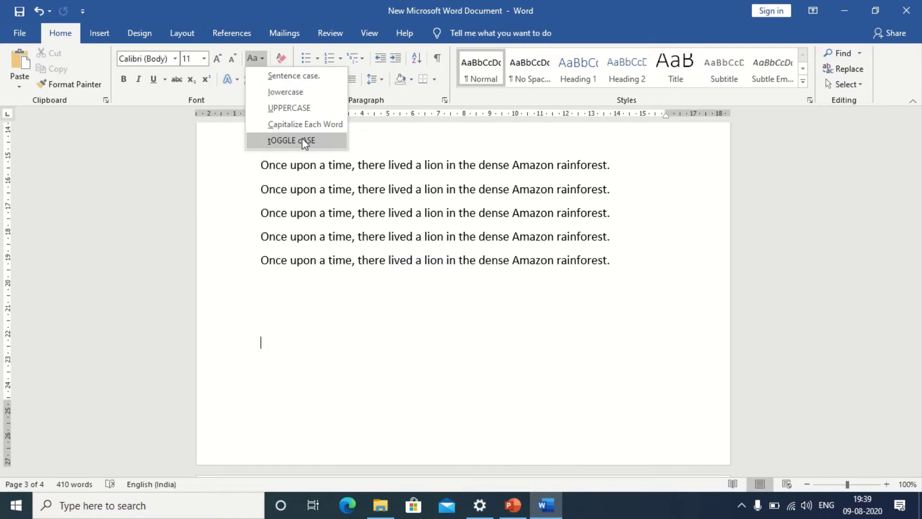
click(314, 240)
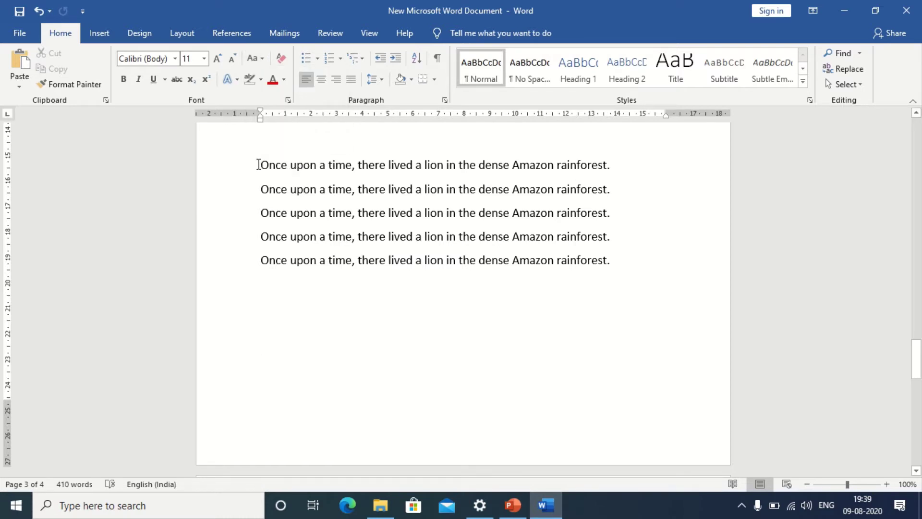
drag(259, 164, 615, 177)
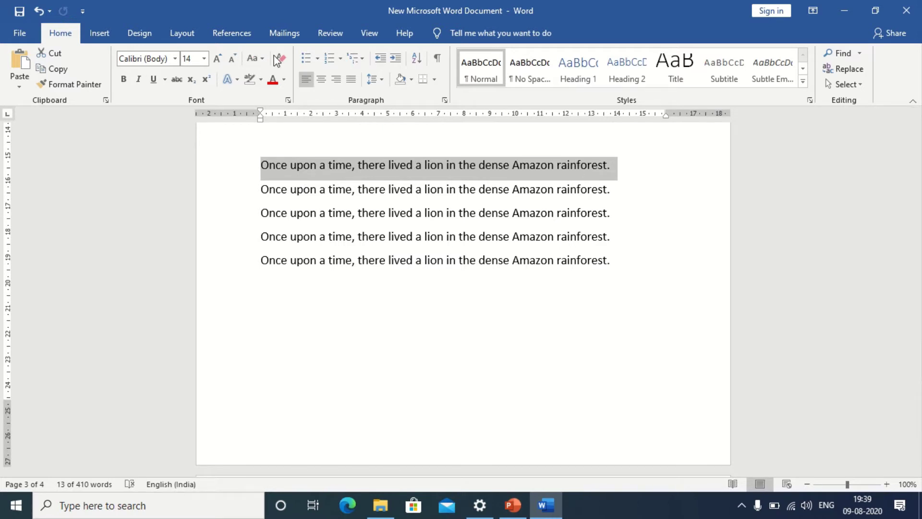
click(261, 59)
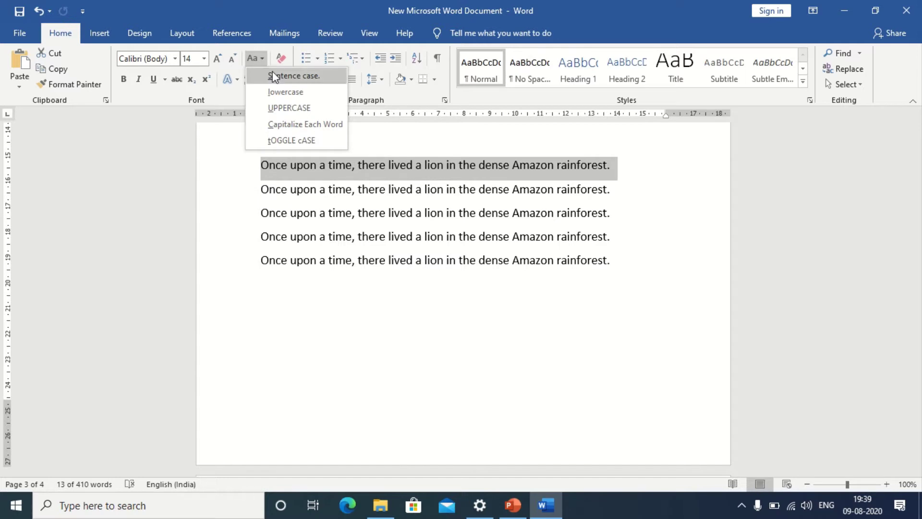
click(273, 76)
click(317, 190)
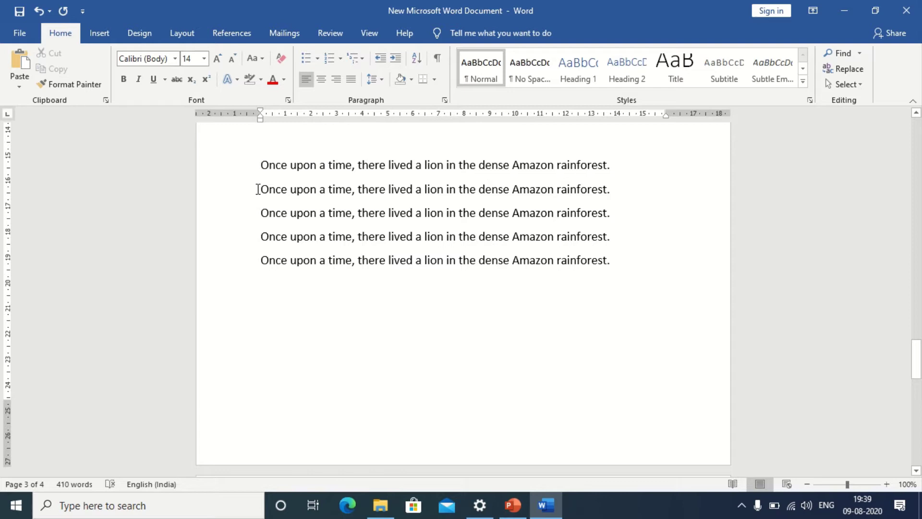
drag(264, 189, 619, 201)
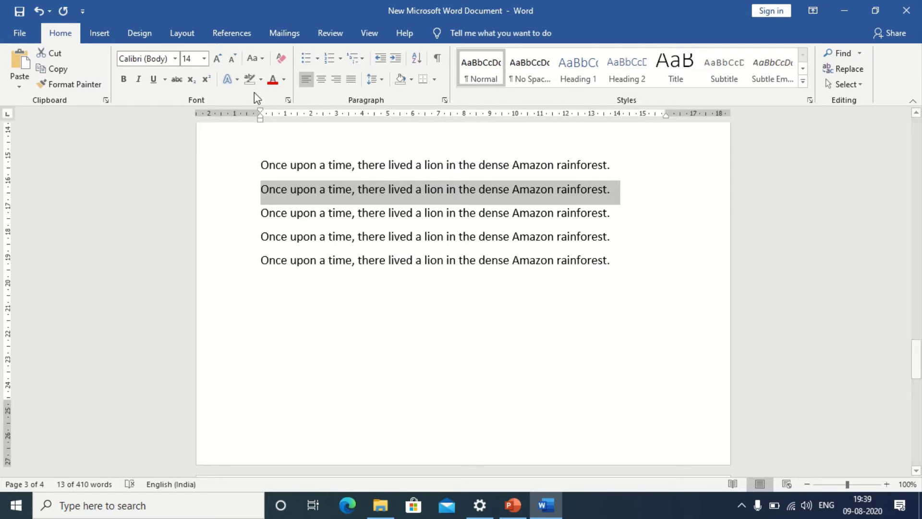
Step: Convert the selected second line to lowercase and deselect it
click(260, 62)
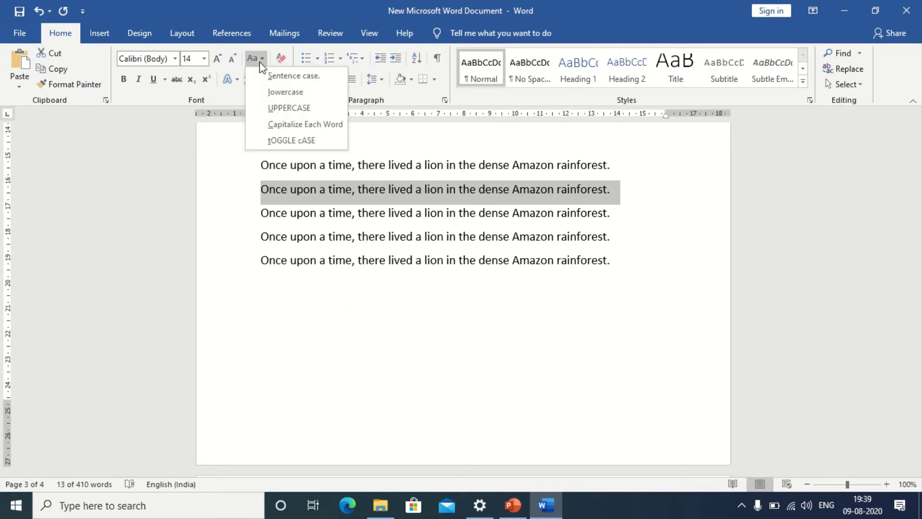
click(280, 94)
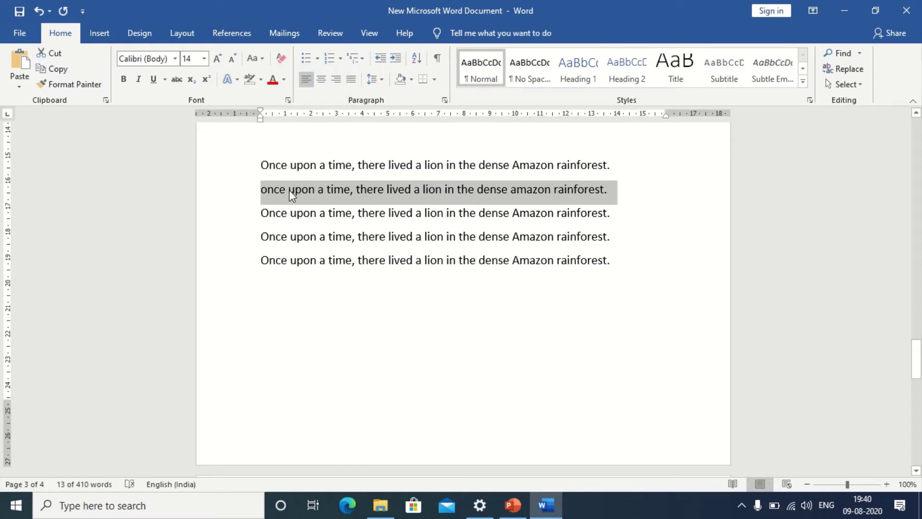
click(292, 218)
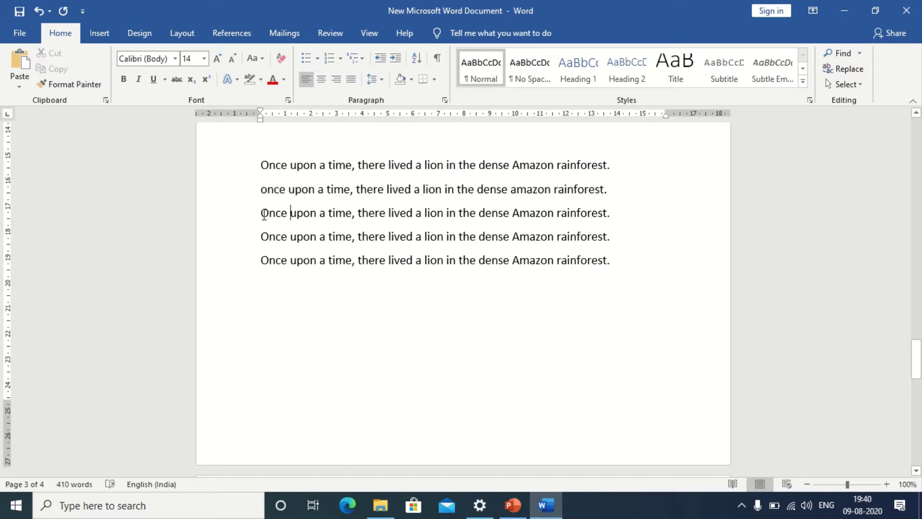
Step: Select the third line, change it to UPPERCASE, and deselect it
drag(261, 212, 620, 218)
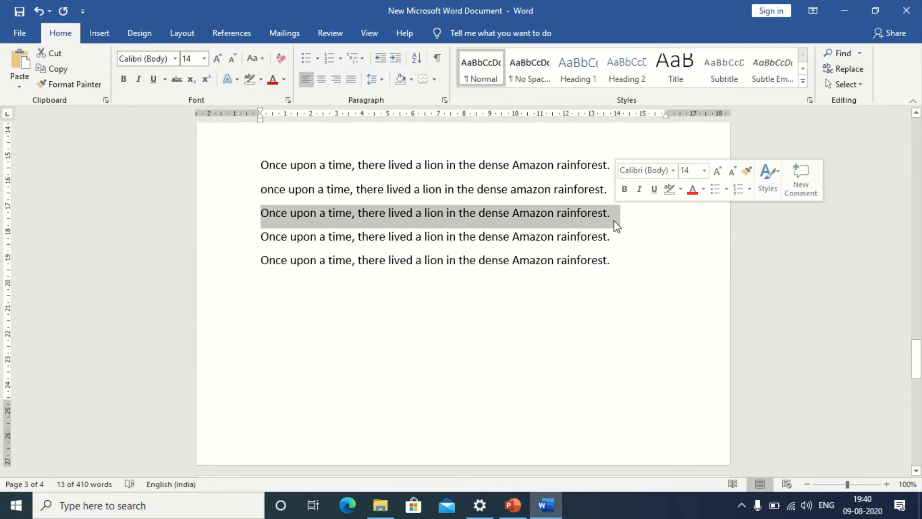
click(261, 58)
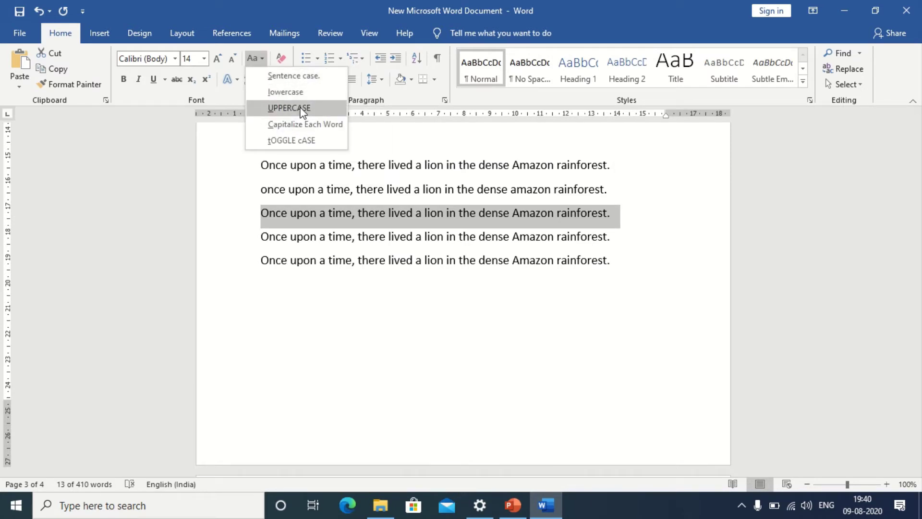
click(301, 109)
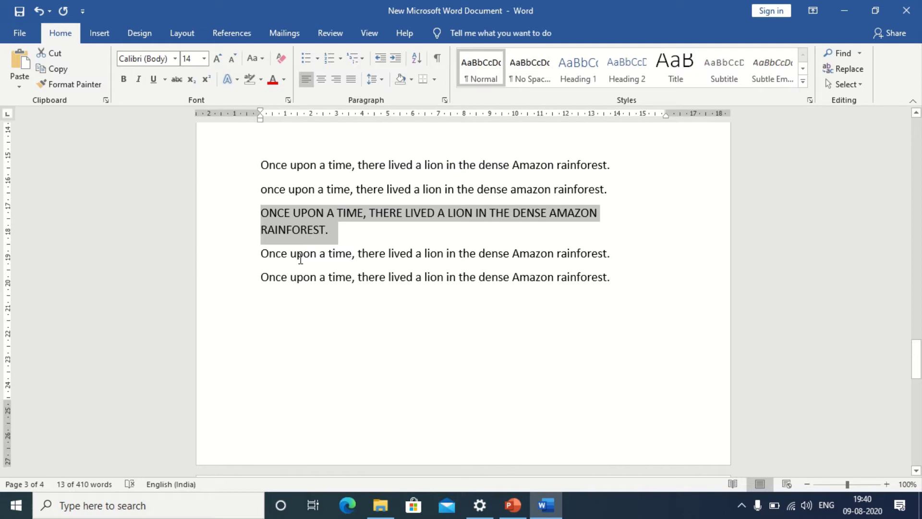
click(298, 255)
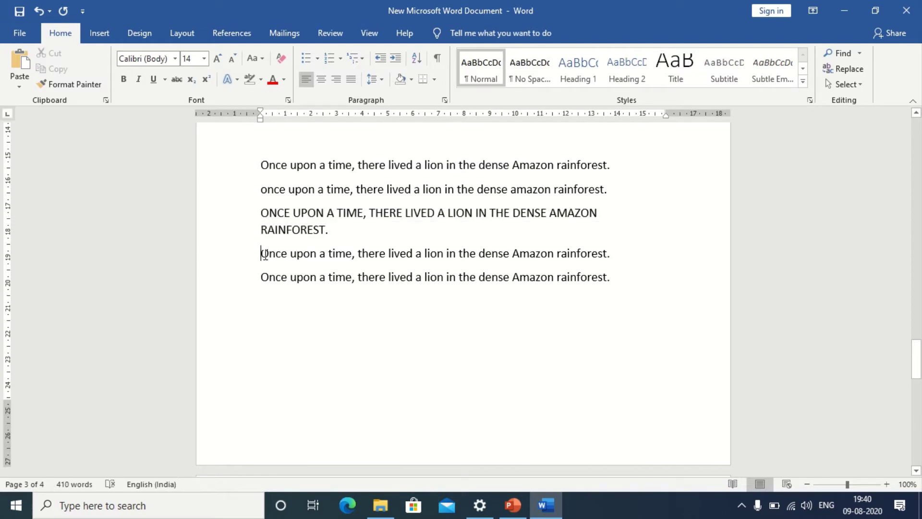
Step: Select the whole fourth line, apply Capitalize Each Word, and clear the selection
drag(261, 254, 269, 255)
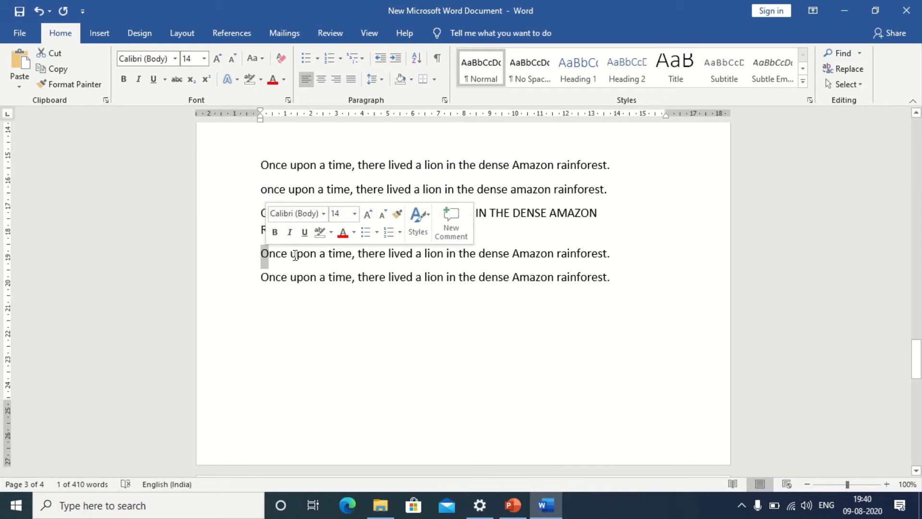
drag(290, 255, 297, 254)
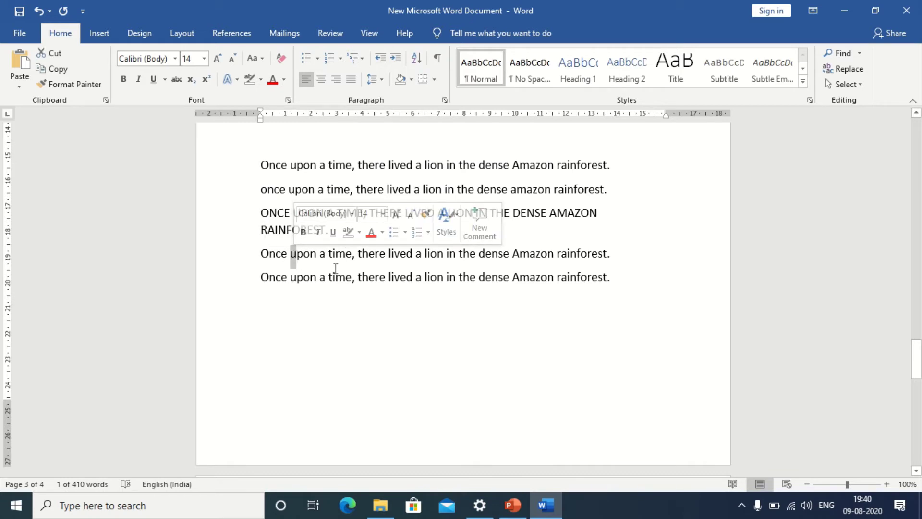
click(330, 263)
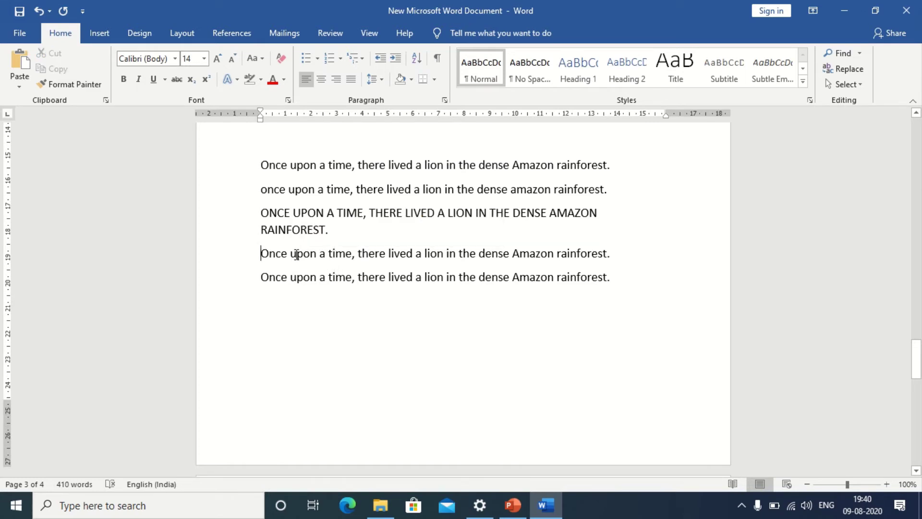
drag(262, 255, 604, 267)
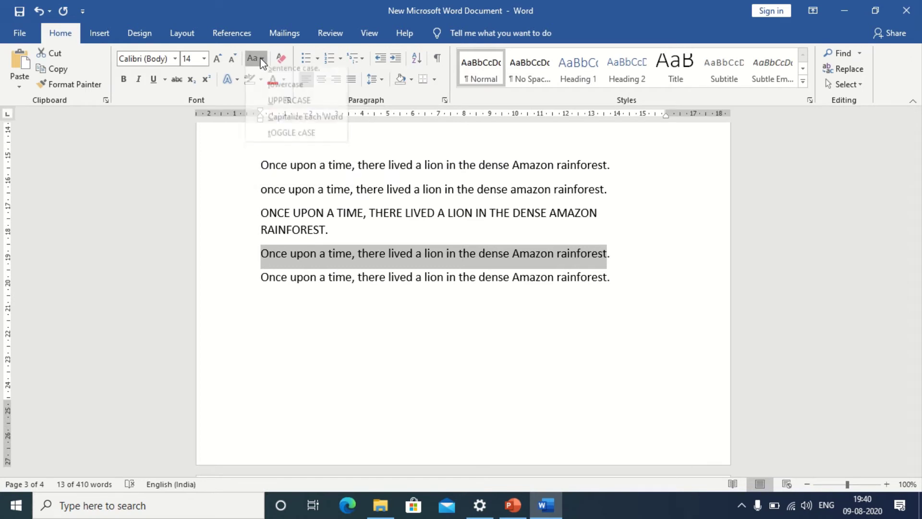
click(259, 59)
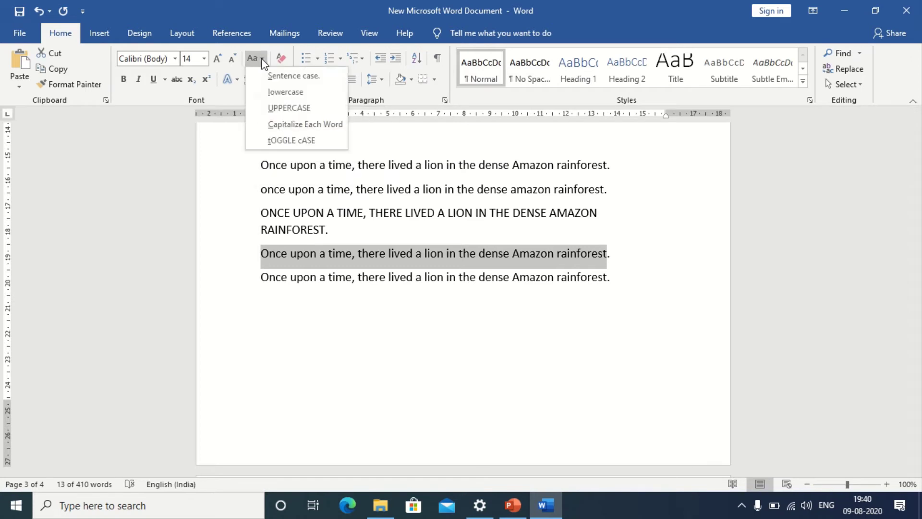
click(314, 126)
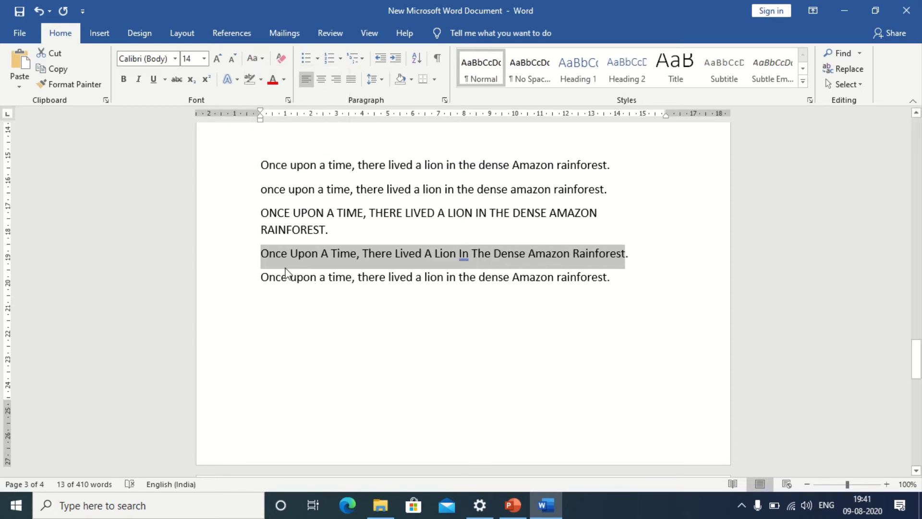
click(286, 254)
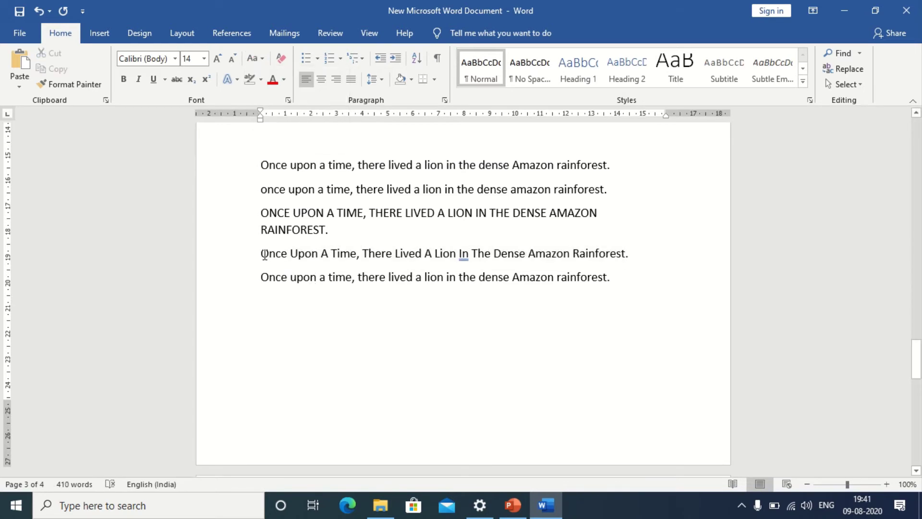
drag(262, 255, 268, 255)
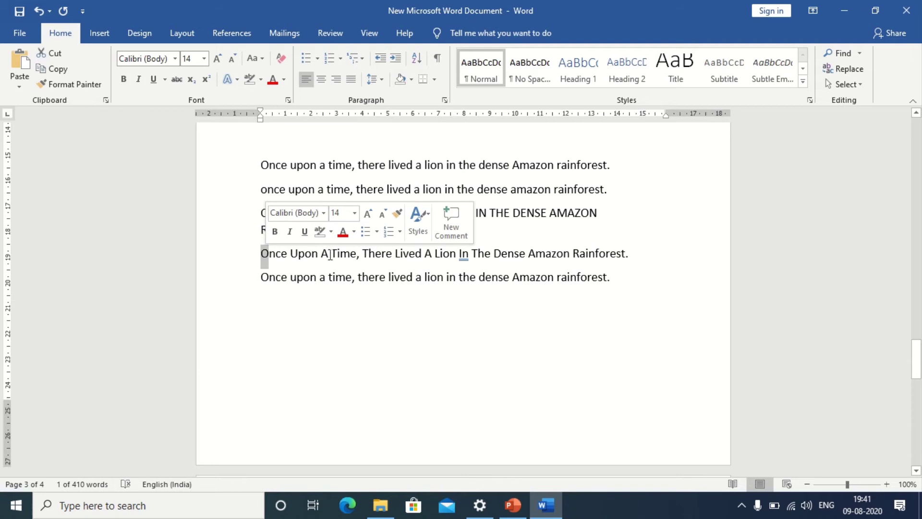
click(600, 253)
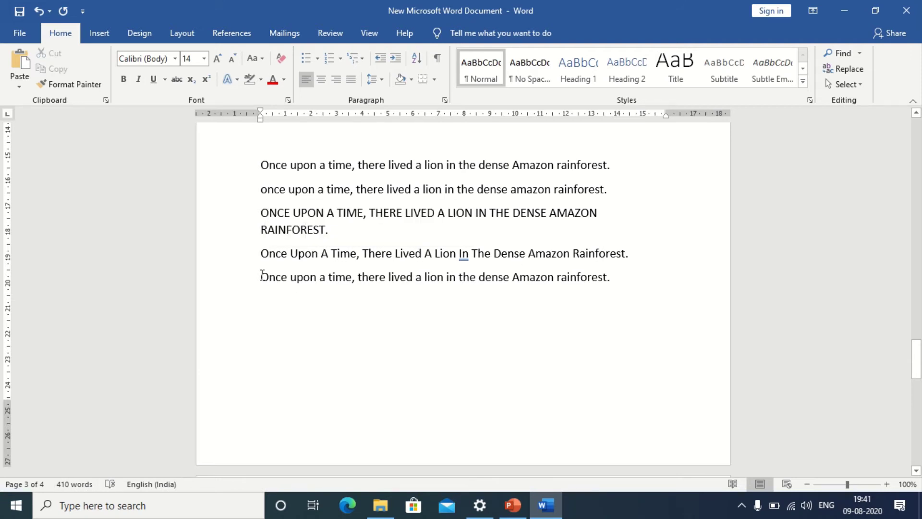
Step: Switch the last sentence to tOGGLE cASE, toggling it back and forth before deselecting
drag(262, 274, 615, 284)
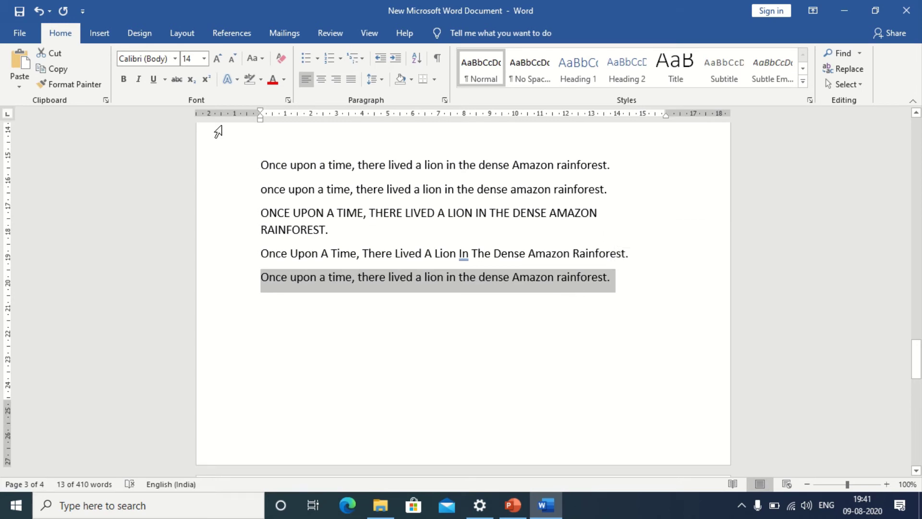
click(263, 59)
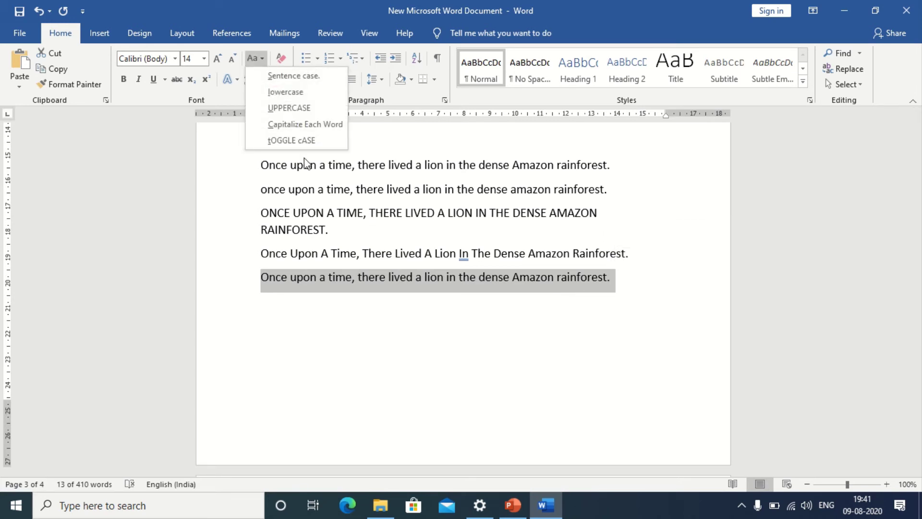
click(300, 140)
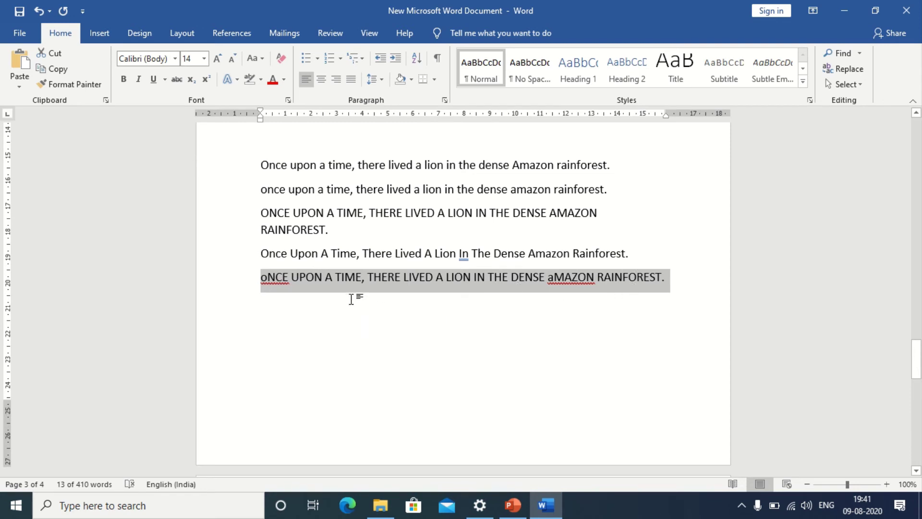
click(259, 59)
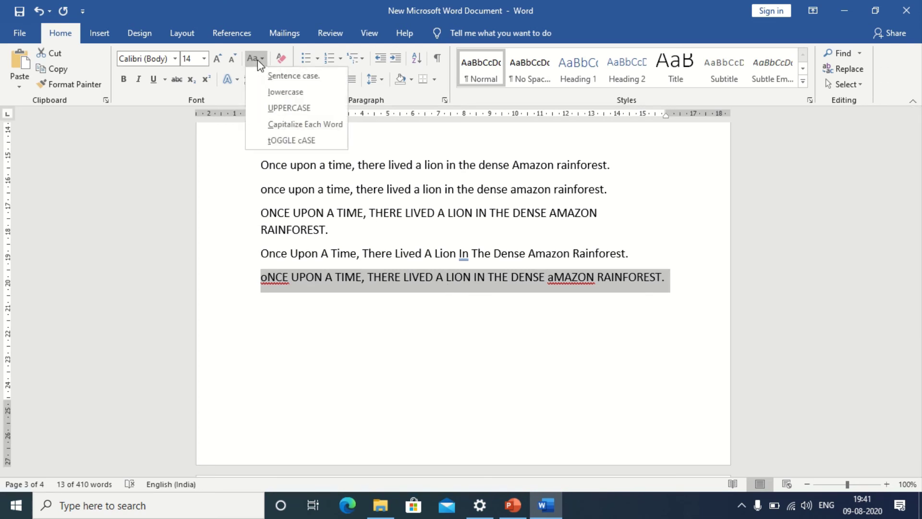
click(305, 141)
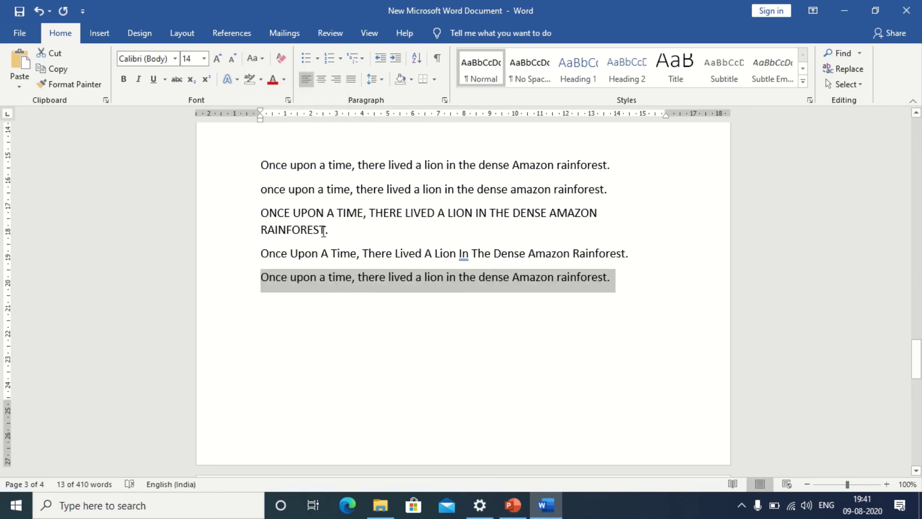
click(259, 59)
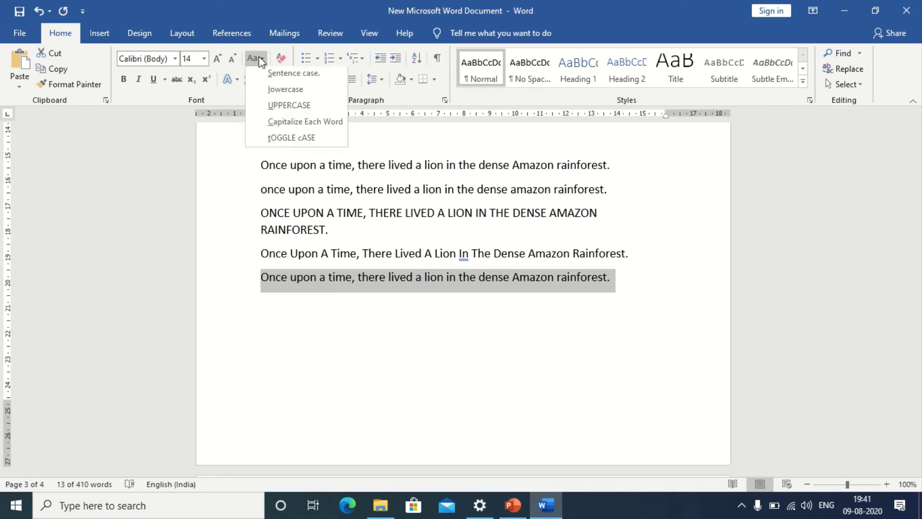
click(313, 145)
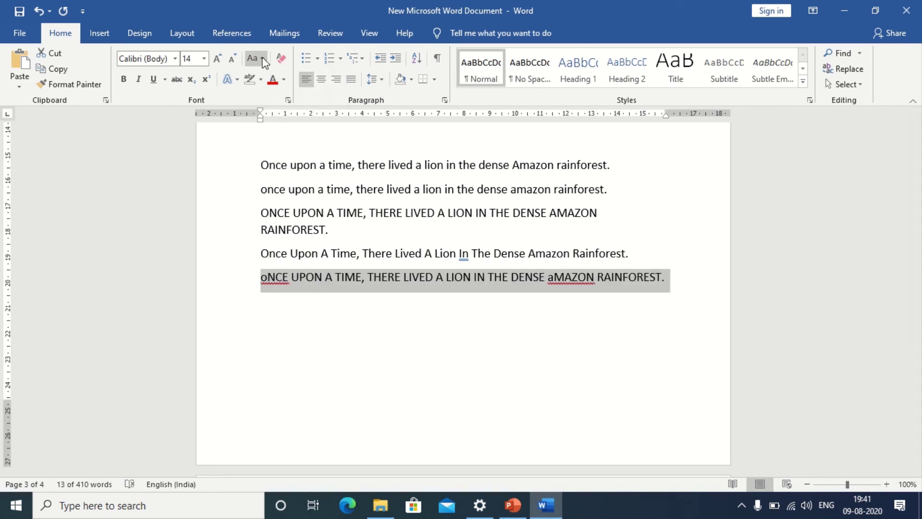
click(263, 59)
click(286, 140)
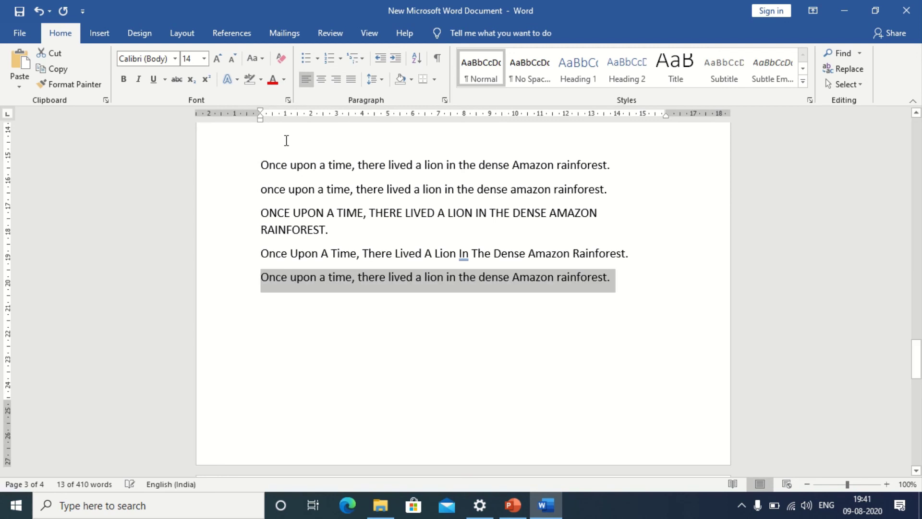
click(265, 58)
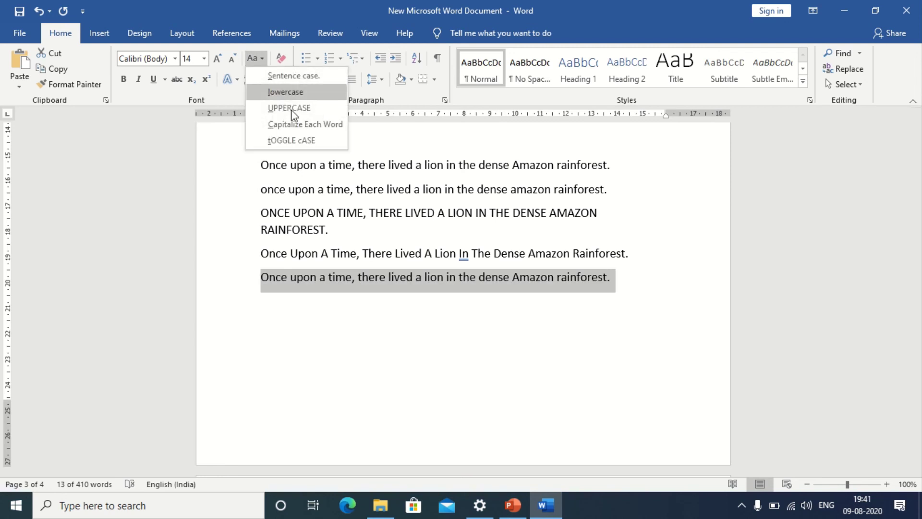
click(305, 139)
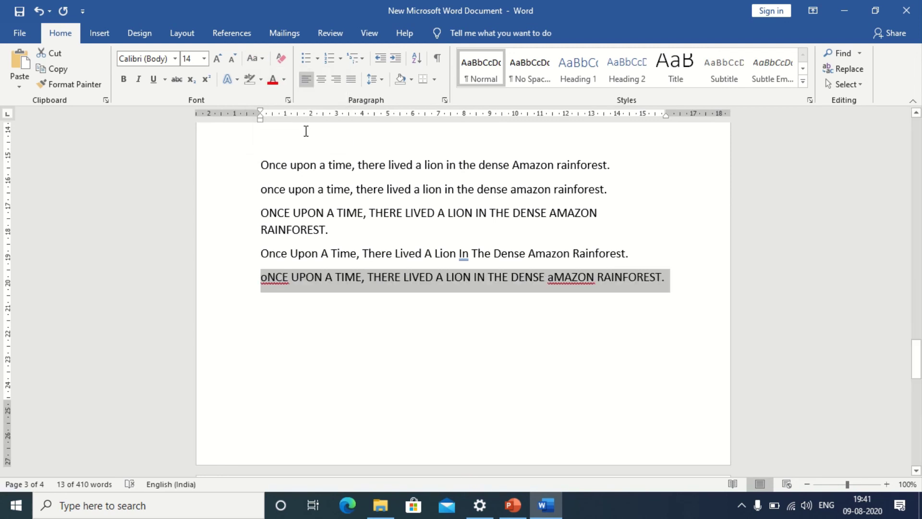
click(382, 277)
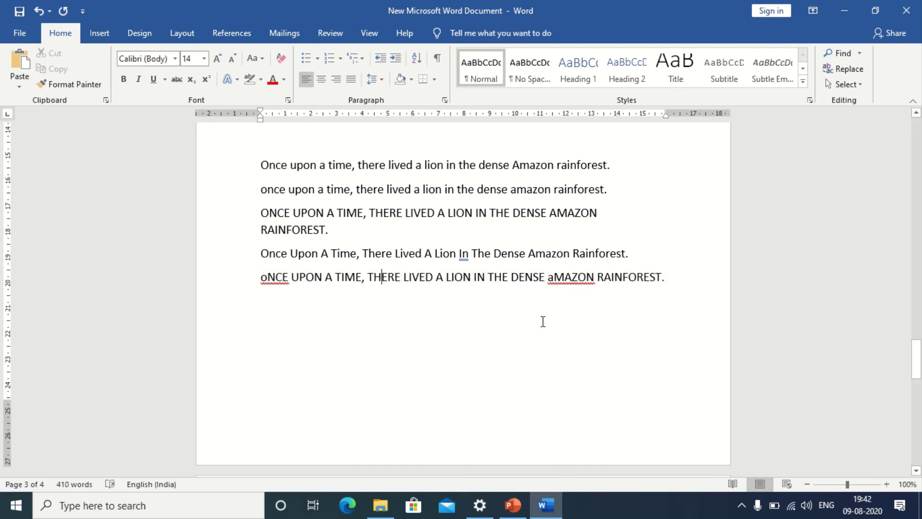
click(613, 332)
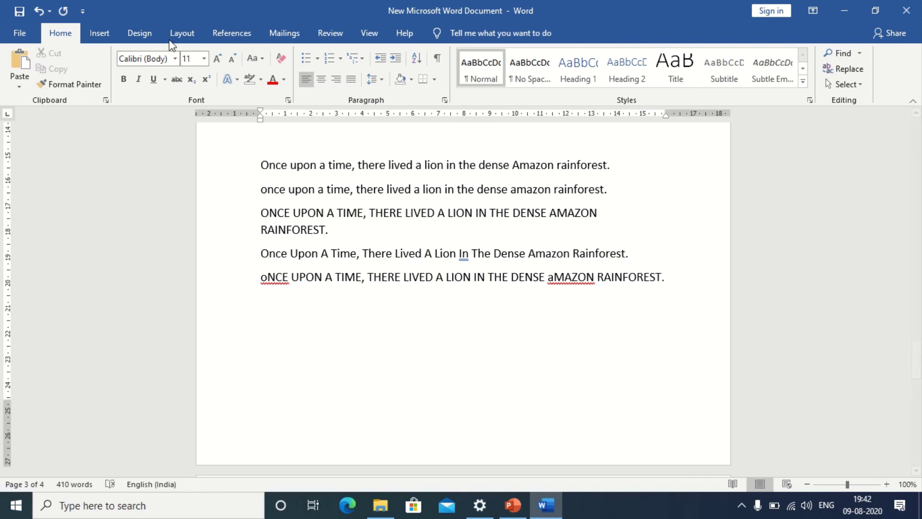
mouse_move(471, 16)
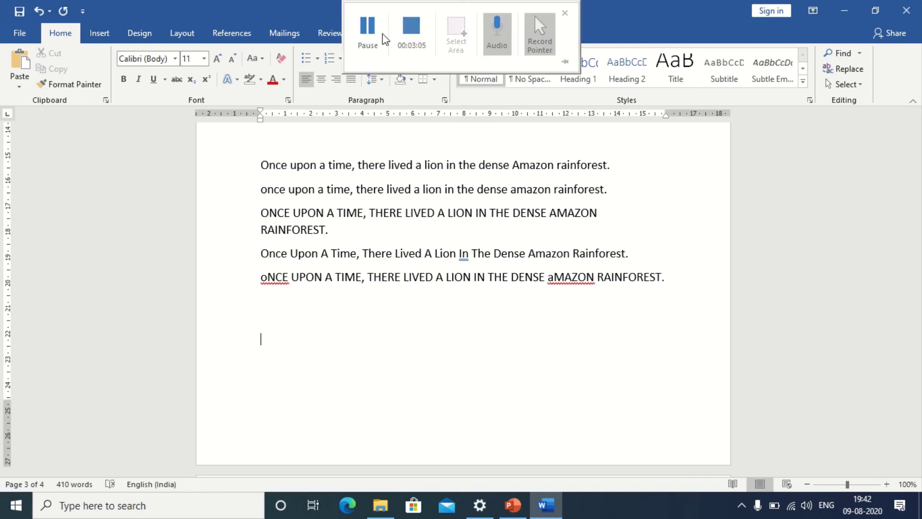